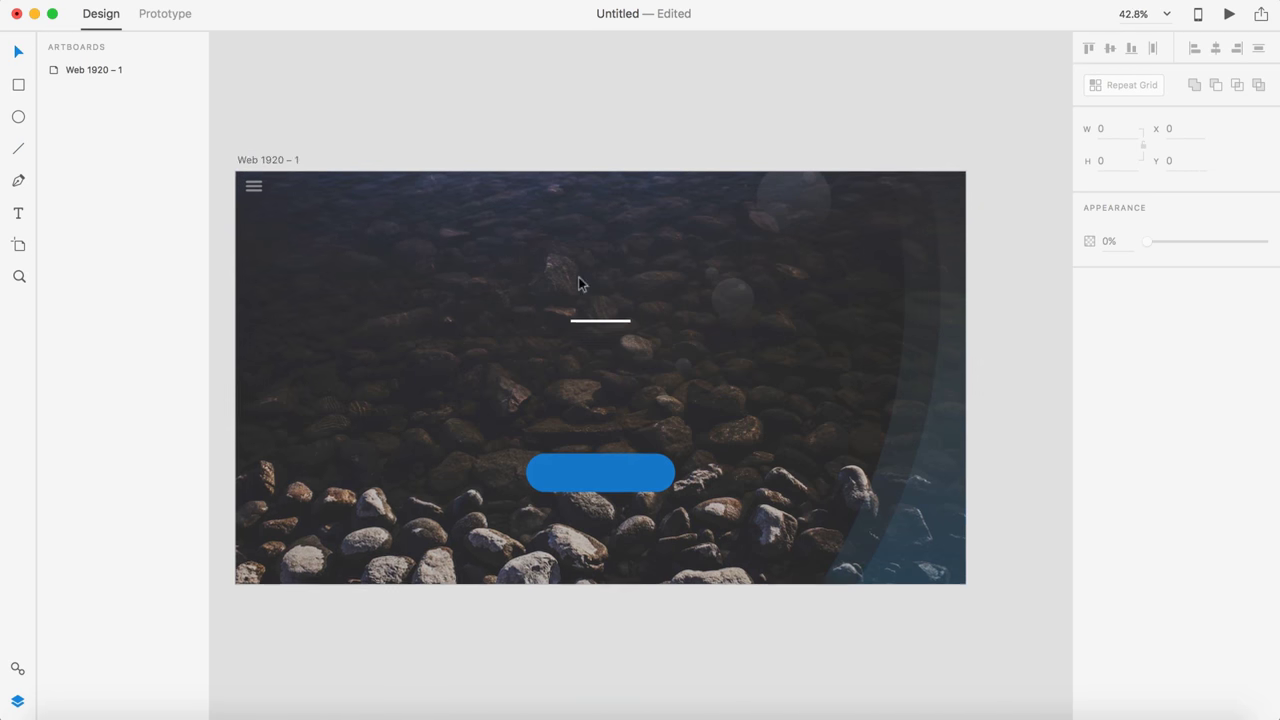
Make the Go Dive heading white and position it just above the white underline.
left_click(1262, 270)
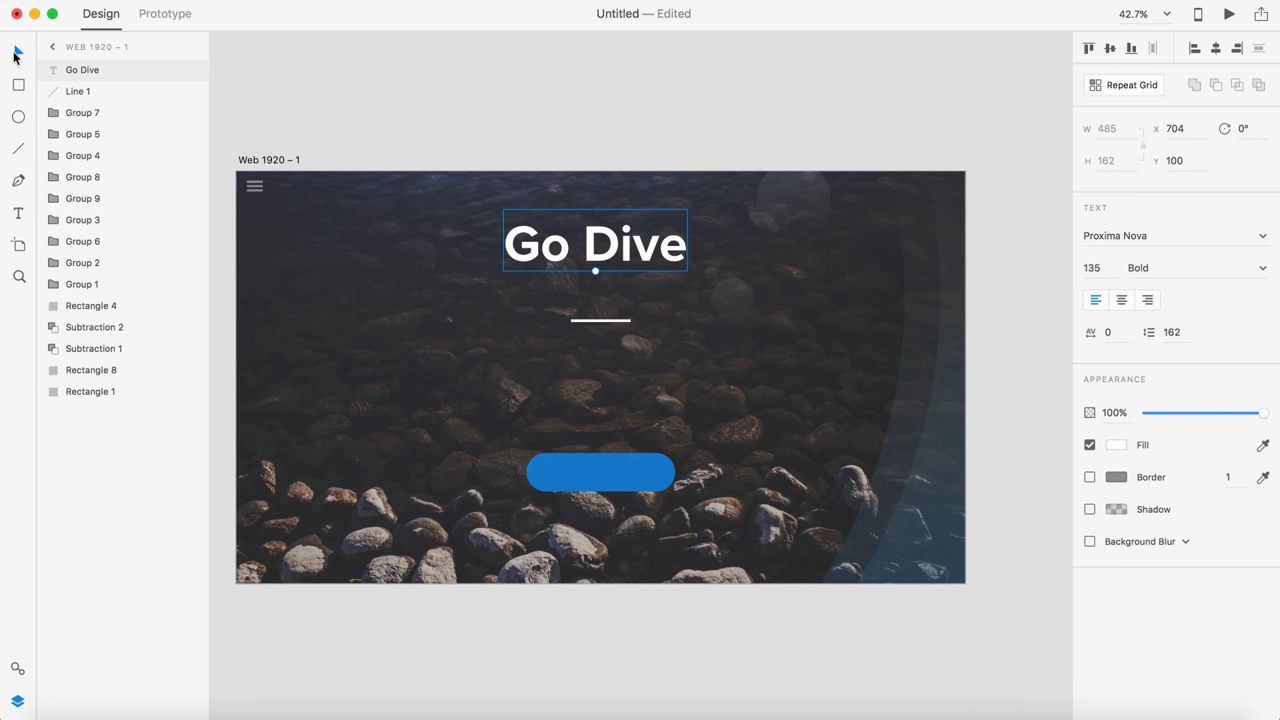
left_click_drag(584, 296, 576, 302)
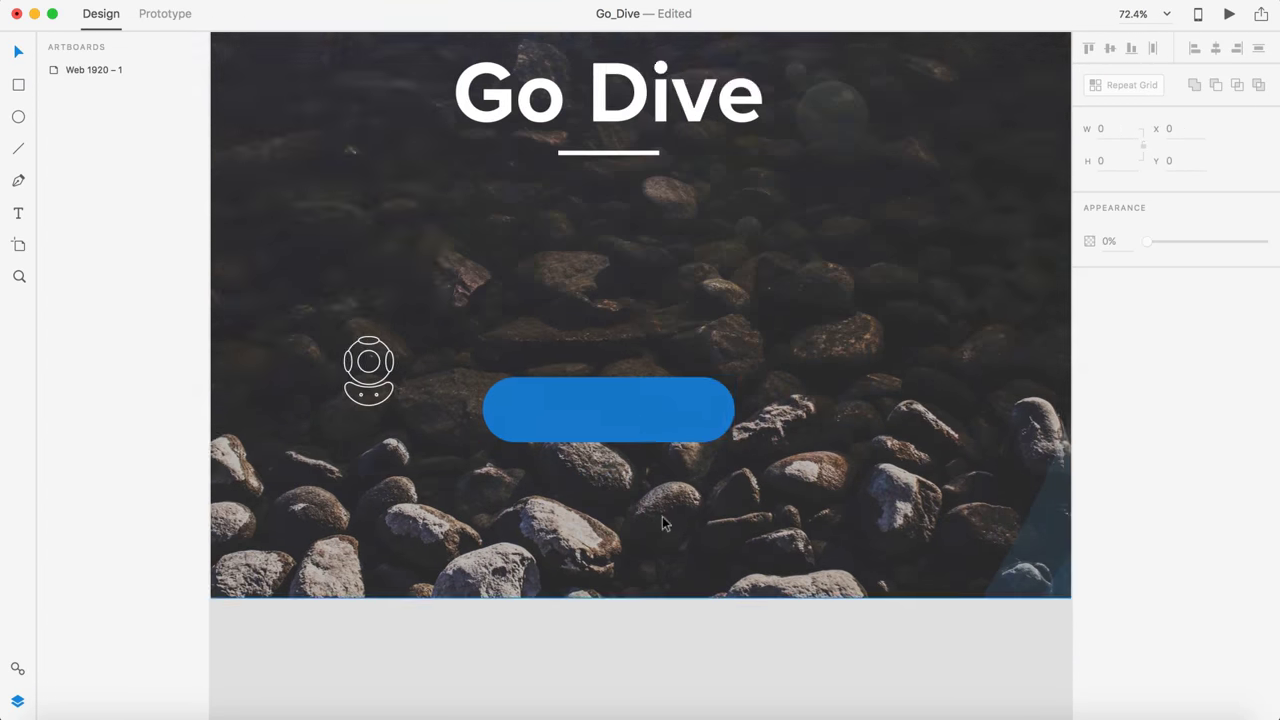
Move the helmet icon down onto the blue button, then scroll down the artboard.
left_click_drag(693, 410, 664, 512)
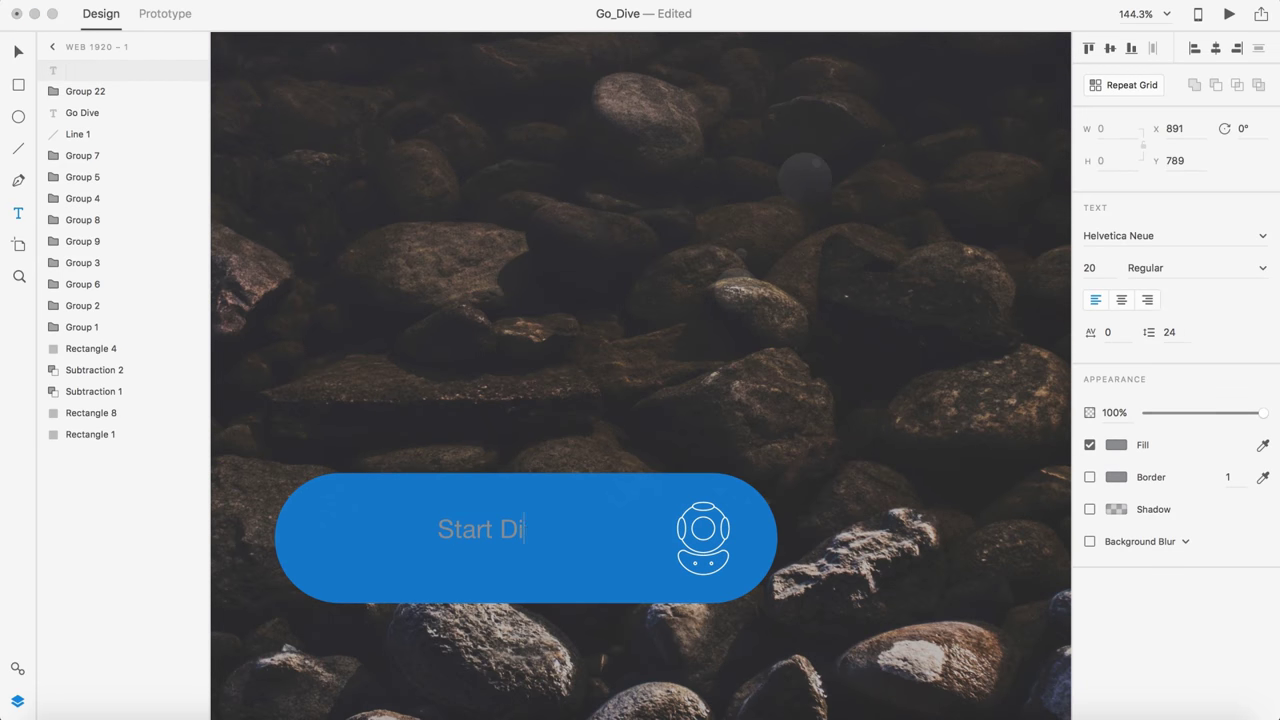
scroll(557, 532, "down", 10)
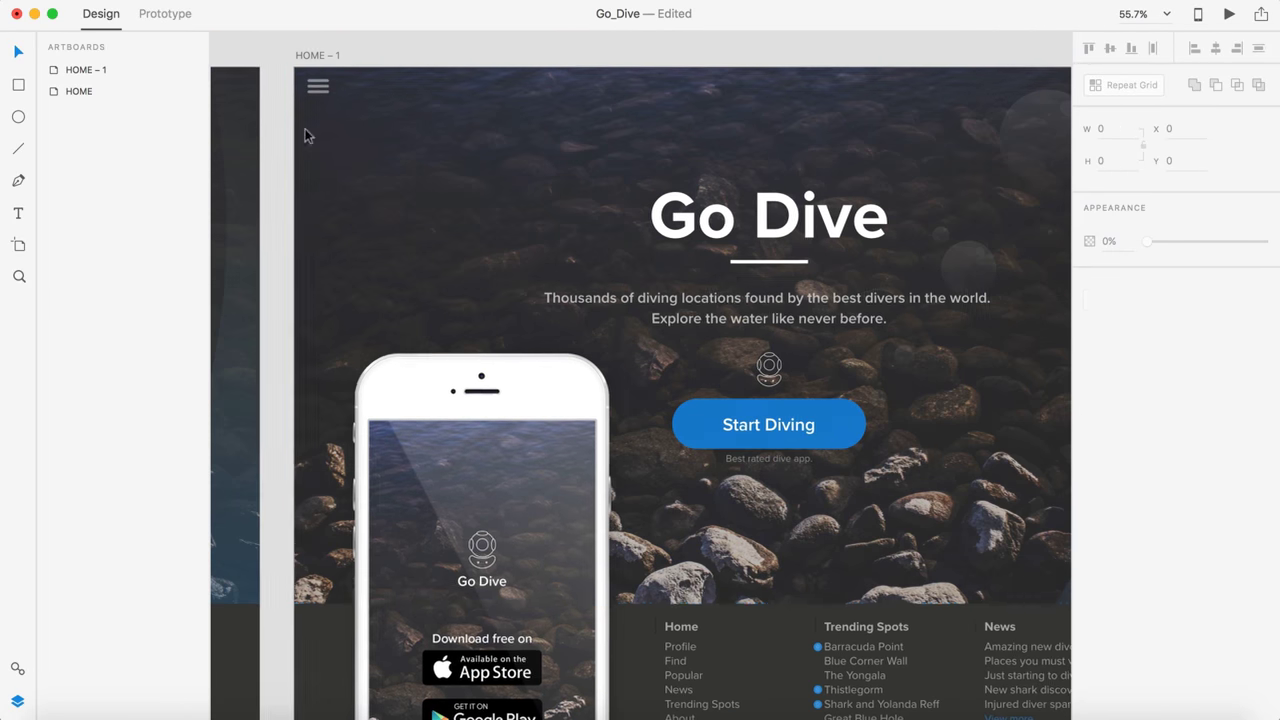
Add the Home menu text in Proxima Nova 32 Semibold and adjust its line spacing.
key("t")
left_click(329, 132)
type("Home")
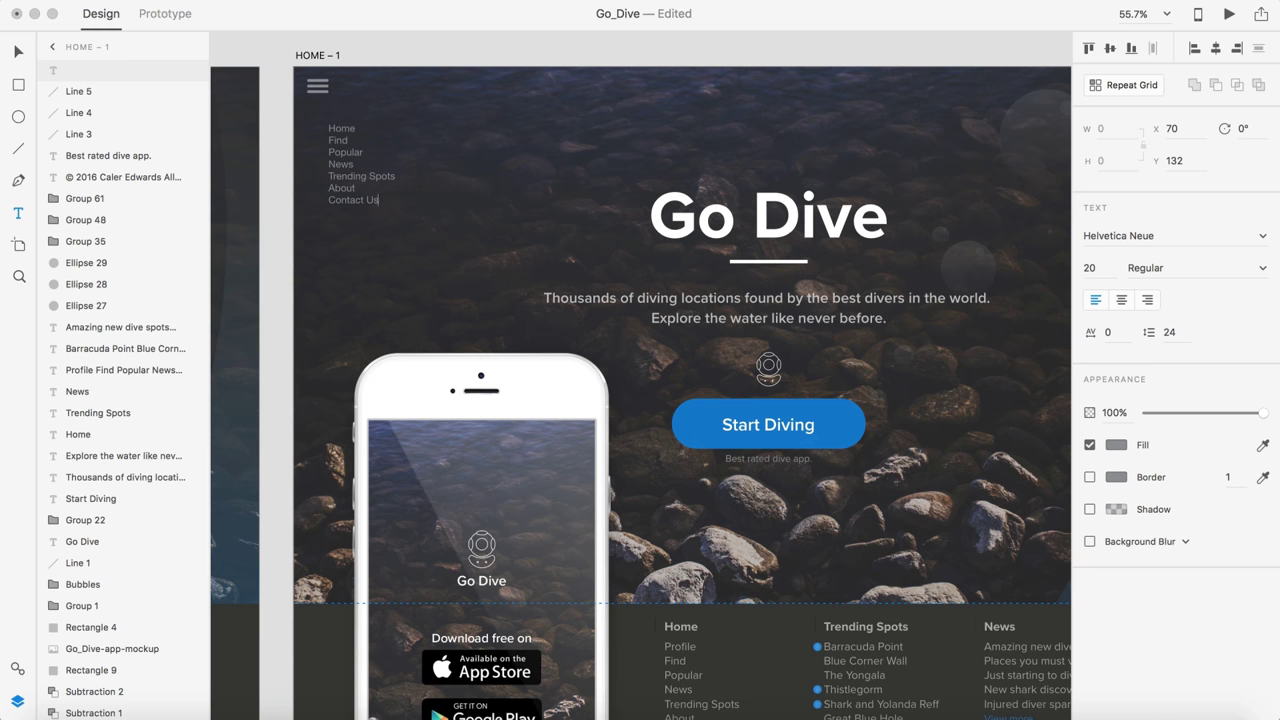
key("Escape")
type("32")
key("Tab")
type("Semibold")
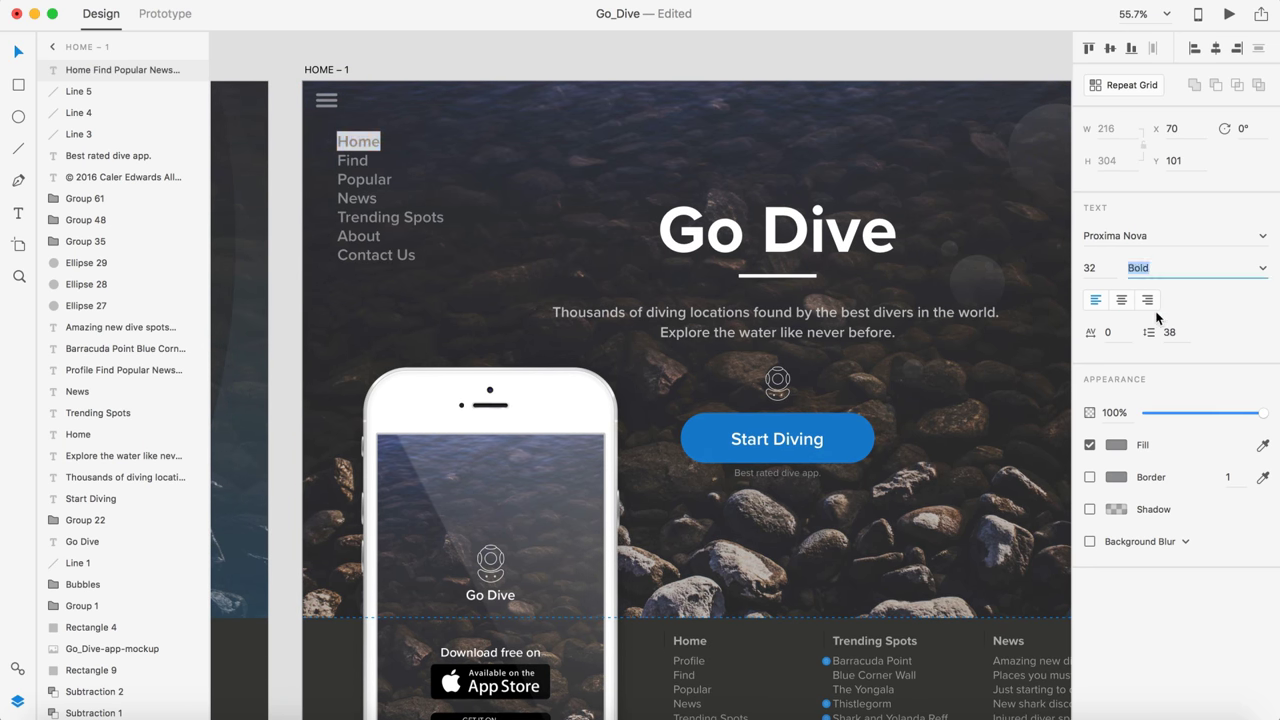
left_click(1171, 332)
type("Download App")
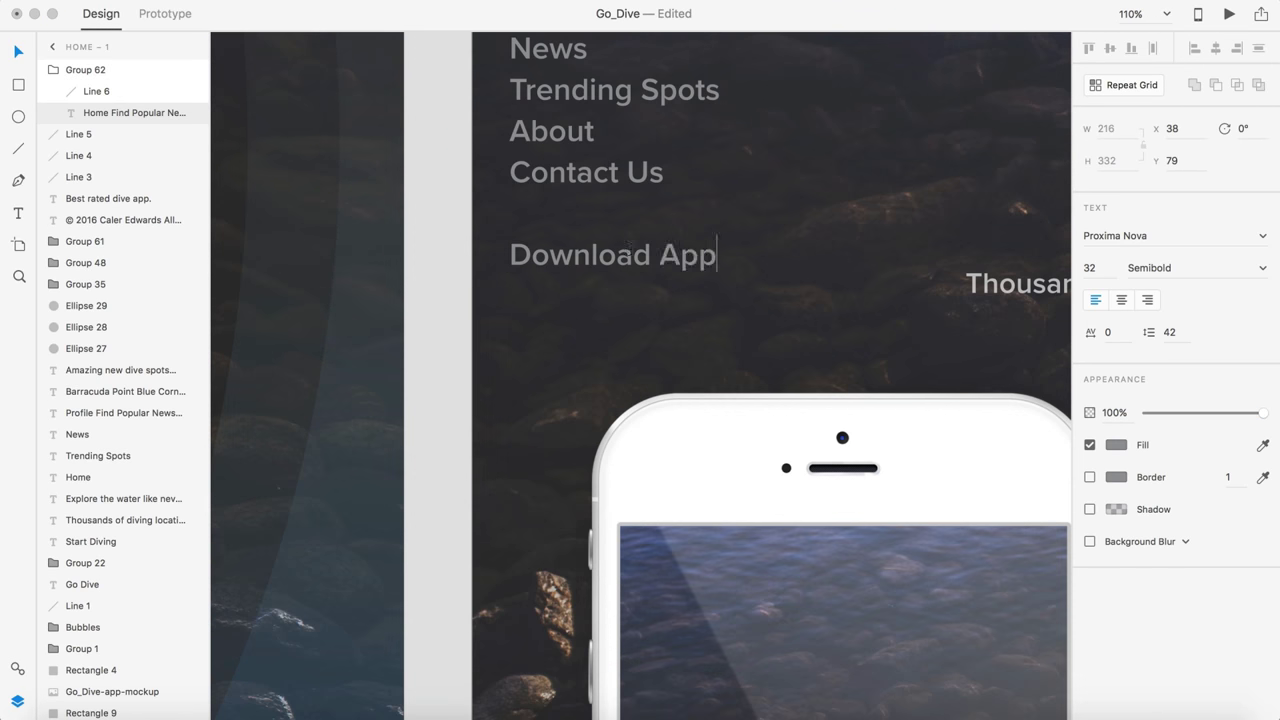
Set the Download App text to Regular weight.
key("ctrl+a")
left_click(1197, 268)
left_click(1145, 283)
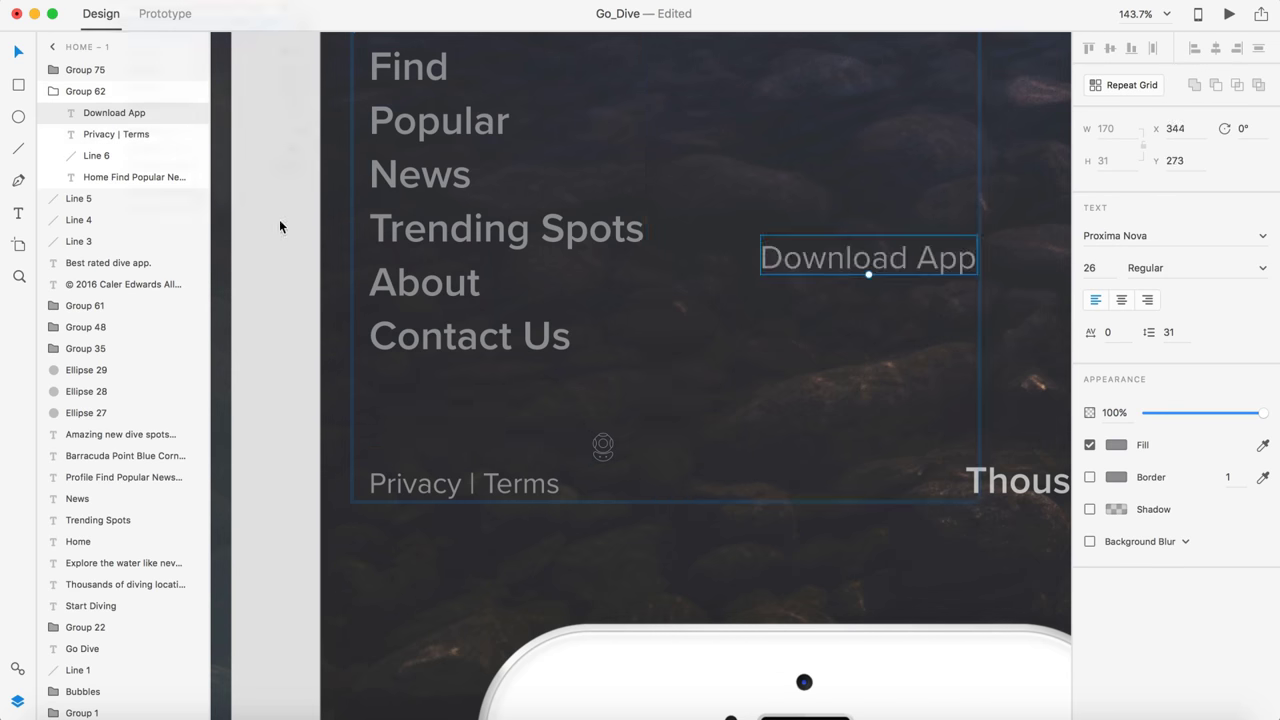
Clear the selection and zoom out to show both artboards.
key("Escape")
key("super+0")
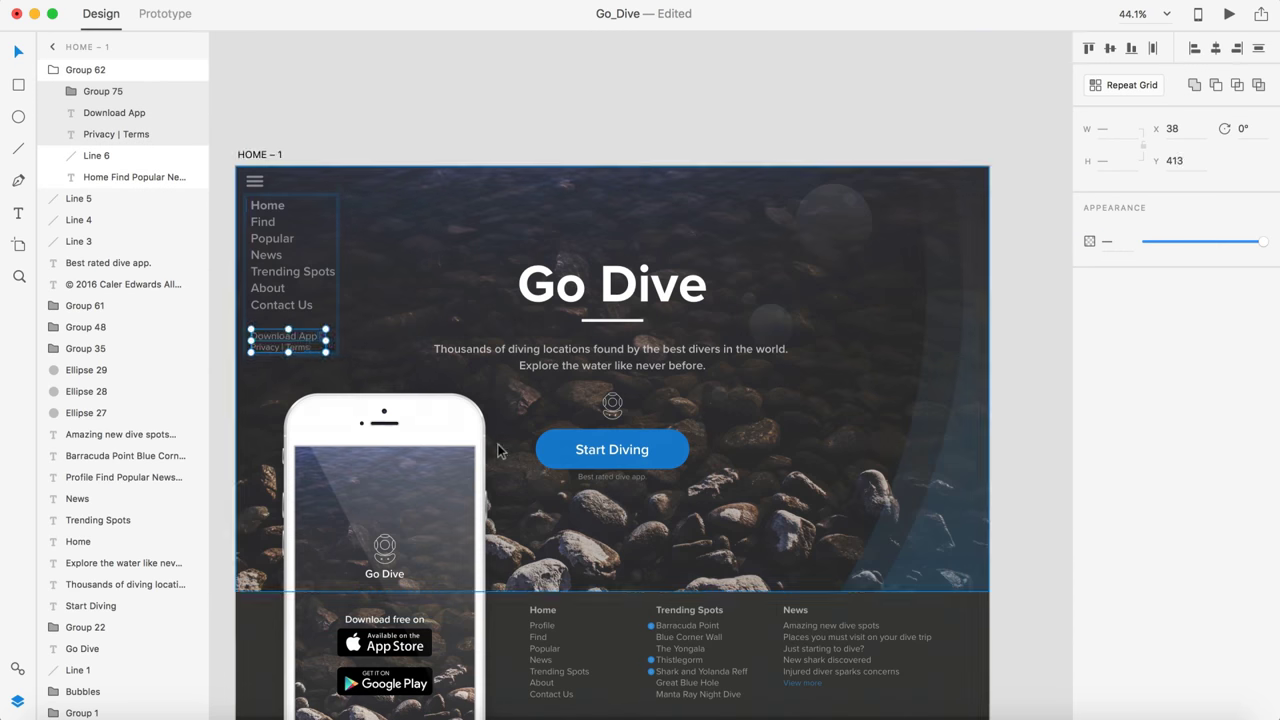
key("Escape")
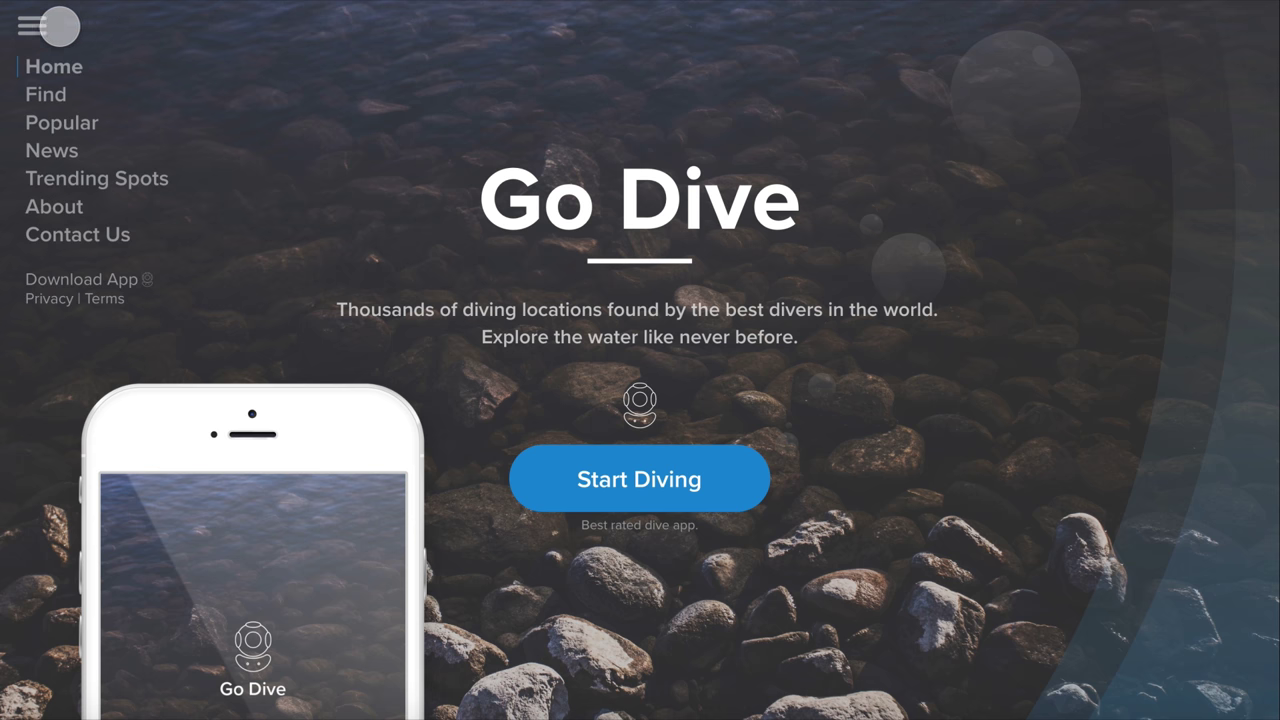
Hide the side menu with the hamburger icon and scroll the preview down to the footer links.
left_click(32, 26)
mouse_move(950, 485)
left_mouse_down()
mouse_move(960, 409)
mouse_move(949, 204)
left_mouse_up()
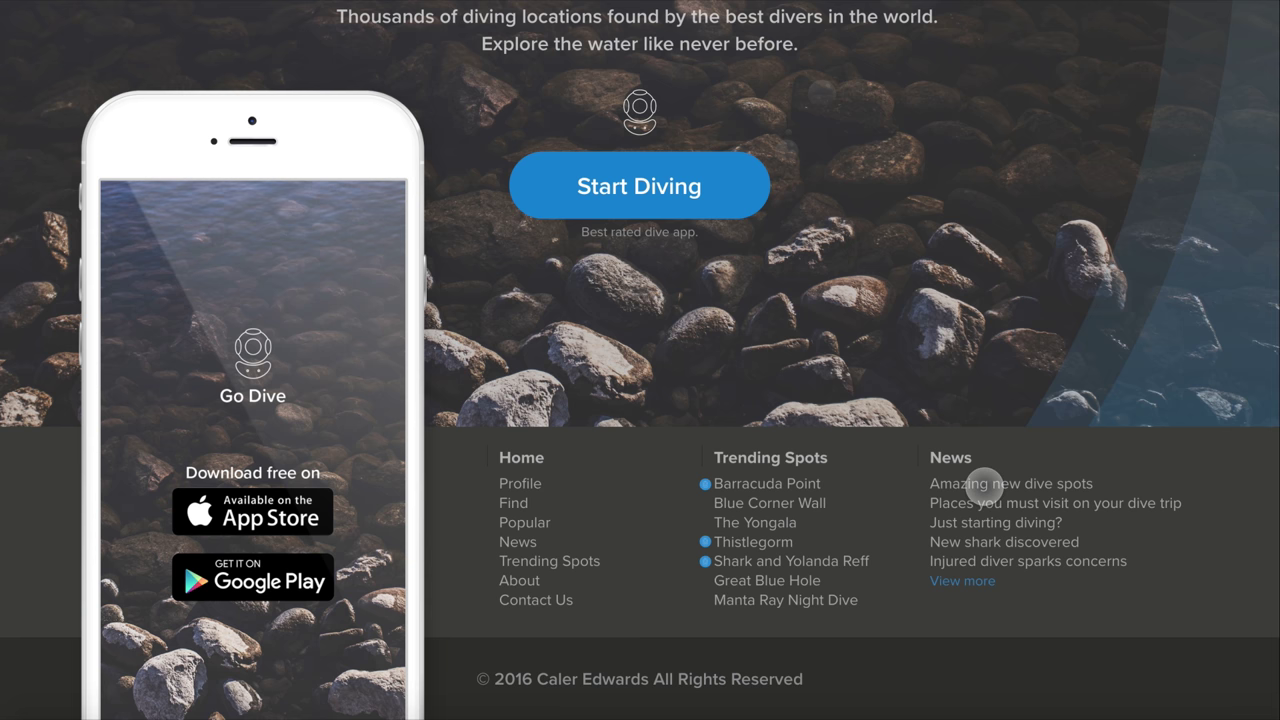